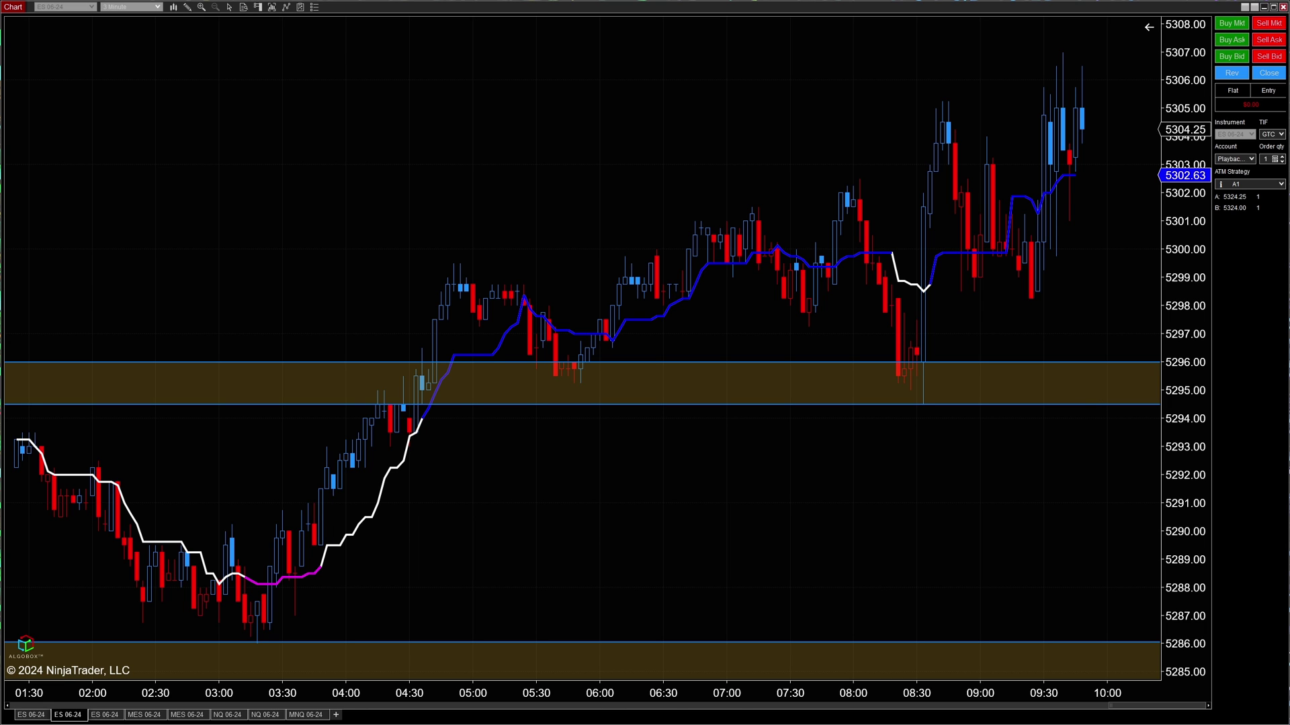
- Bring the Control Center over the chart and open a new Order Ticket for ES 06-24
{"action": "left_click_drag", "start_coordinate": [564, 141], "coordinate": [622, 102]}
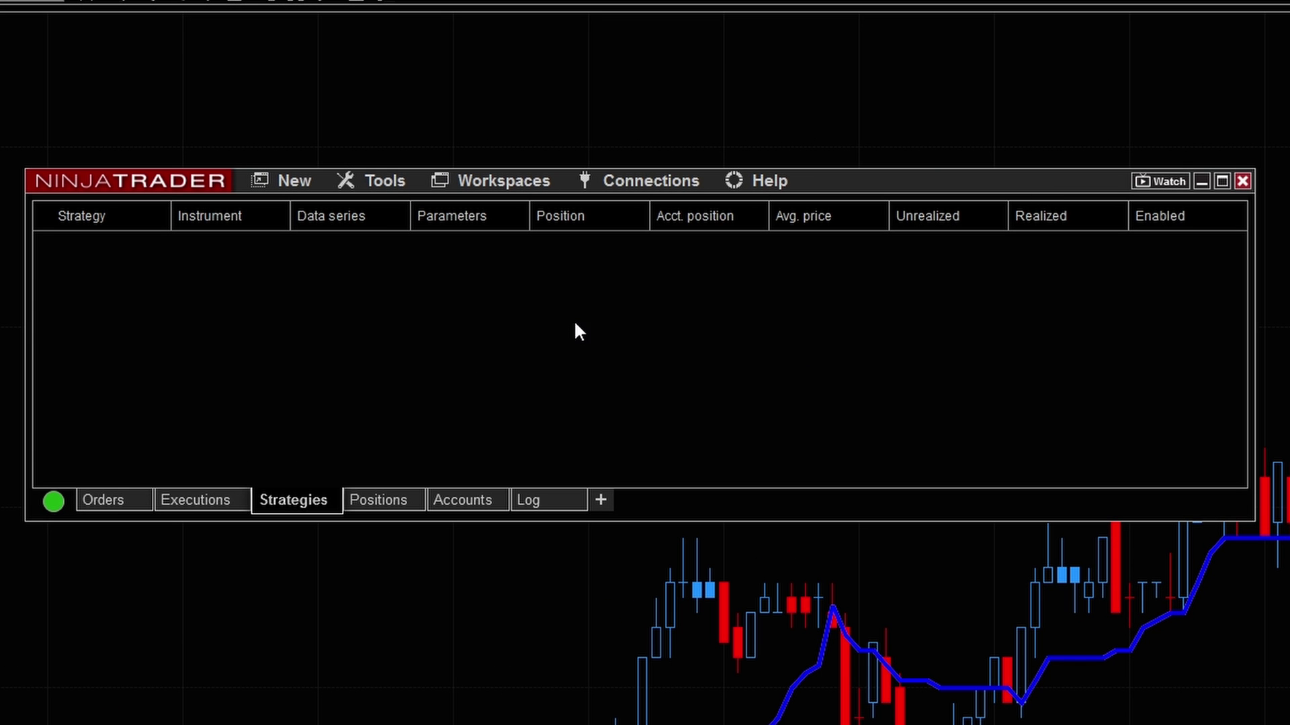
{"action": "left_click", "coordinate": [297, 183]}
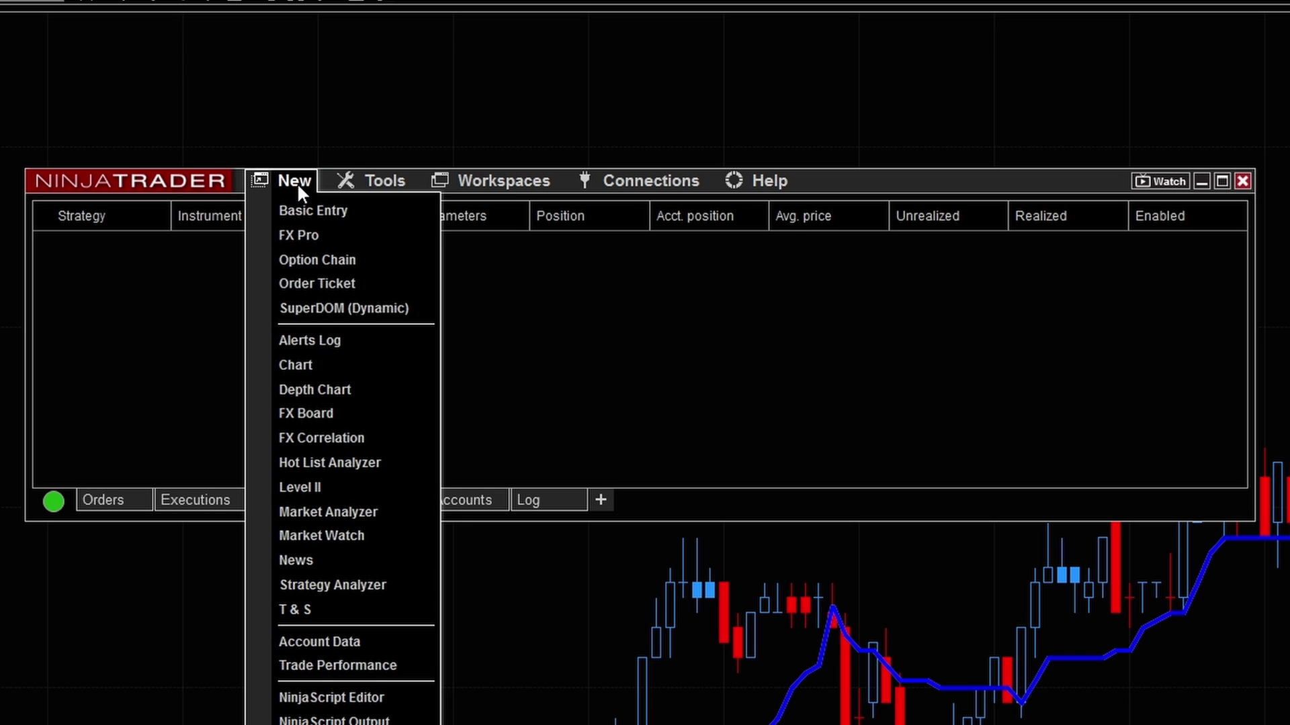
{"action": "left_click", "coordinate": [324, 286]}
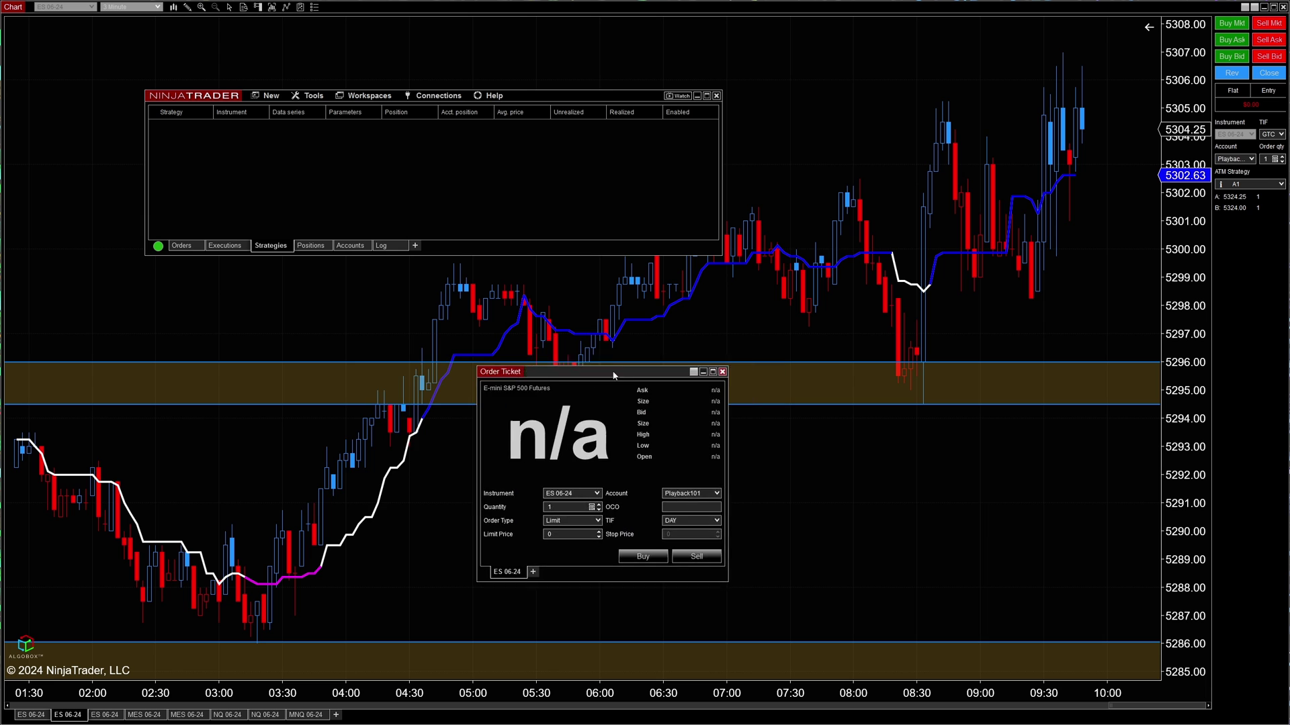
- Enter 5296 as the Order Ticket's limit price for the 1-contract order and press Buy
{"action": "left_click_drag", "start_coordinate": [551, 90], "coordinate": [704, 41]}
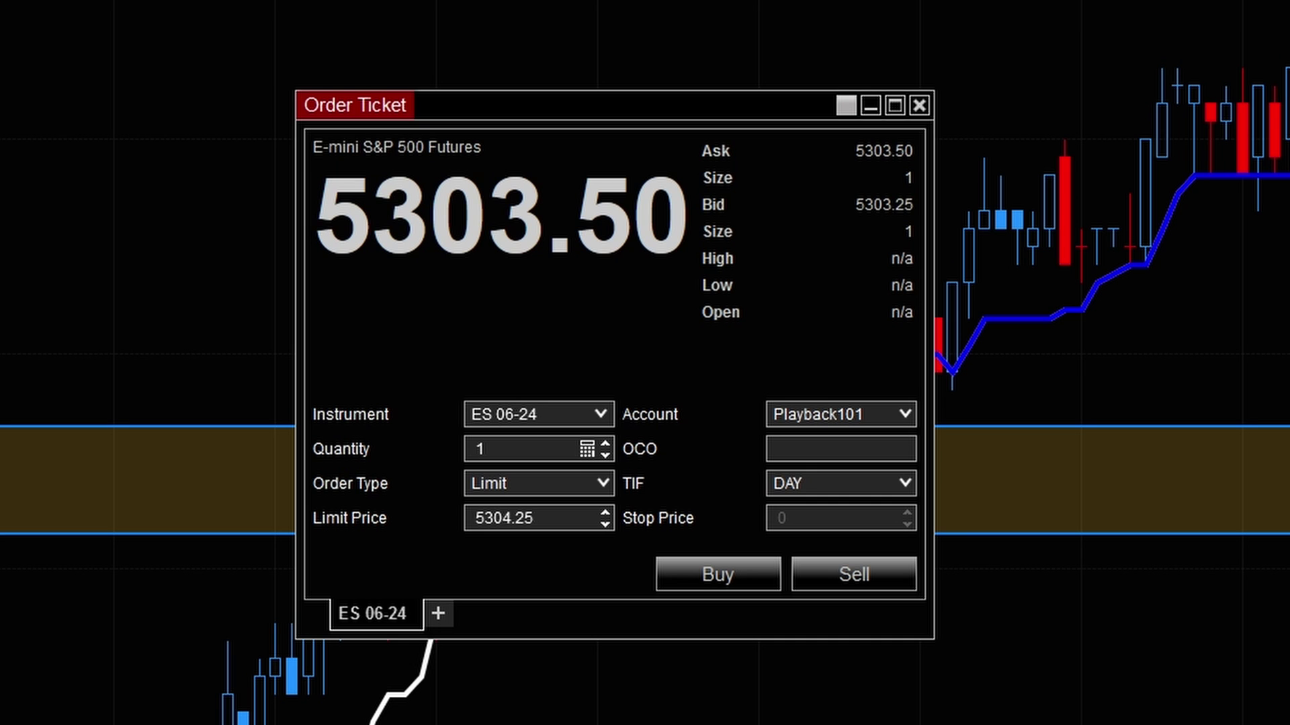
{"action": "left_click", "coordinate": [553, 522]}
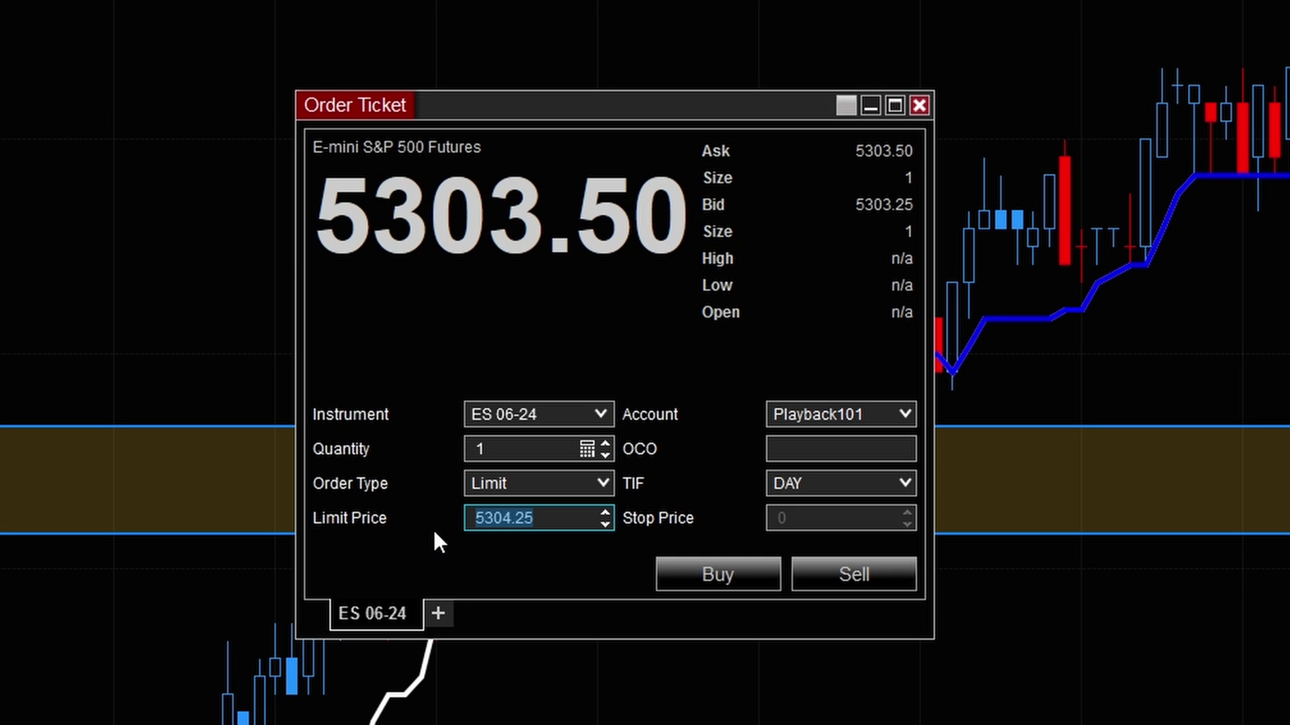
{"action": "type", "text": "5296"}
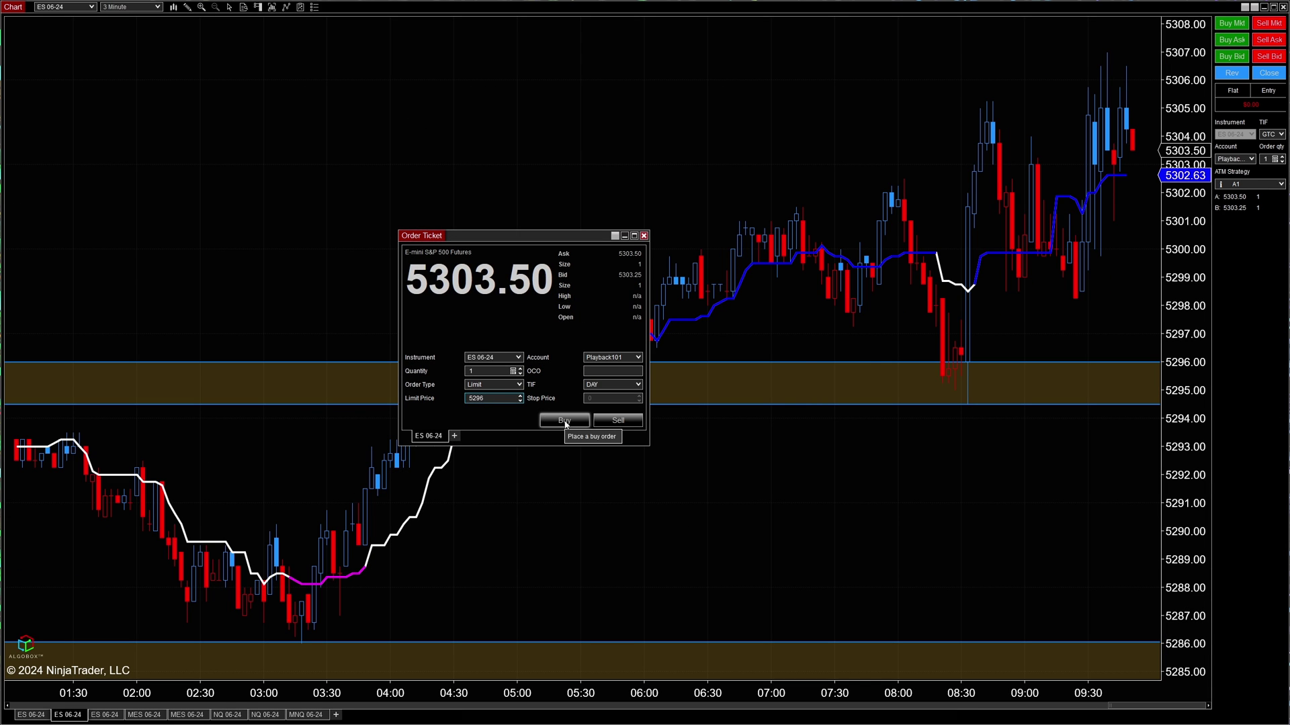
{"action": "left_click", "coordinate": [564, 422]}
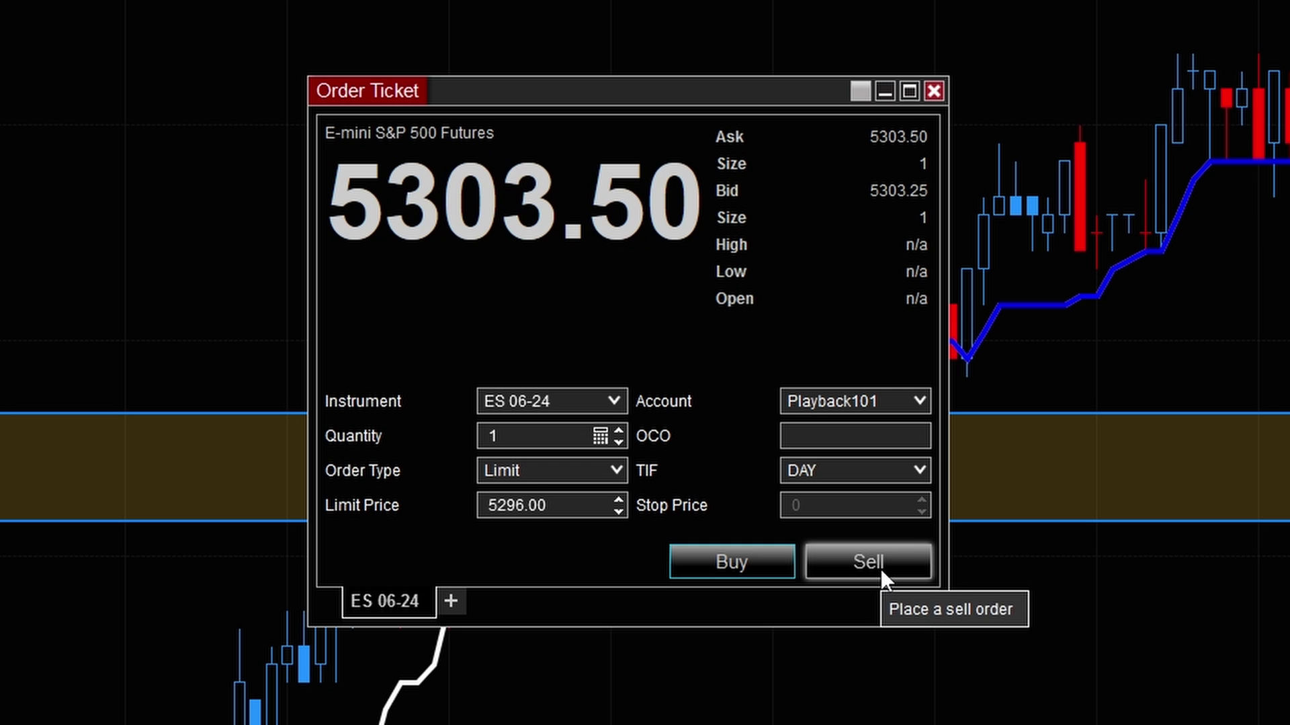
- Sell one contract, flatten with Close, buy 1 at limit 5296.00, then close the Order Ticket
{"action": "left_click", "coordinate": [877, 566]}
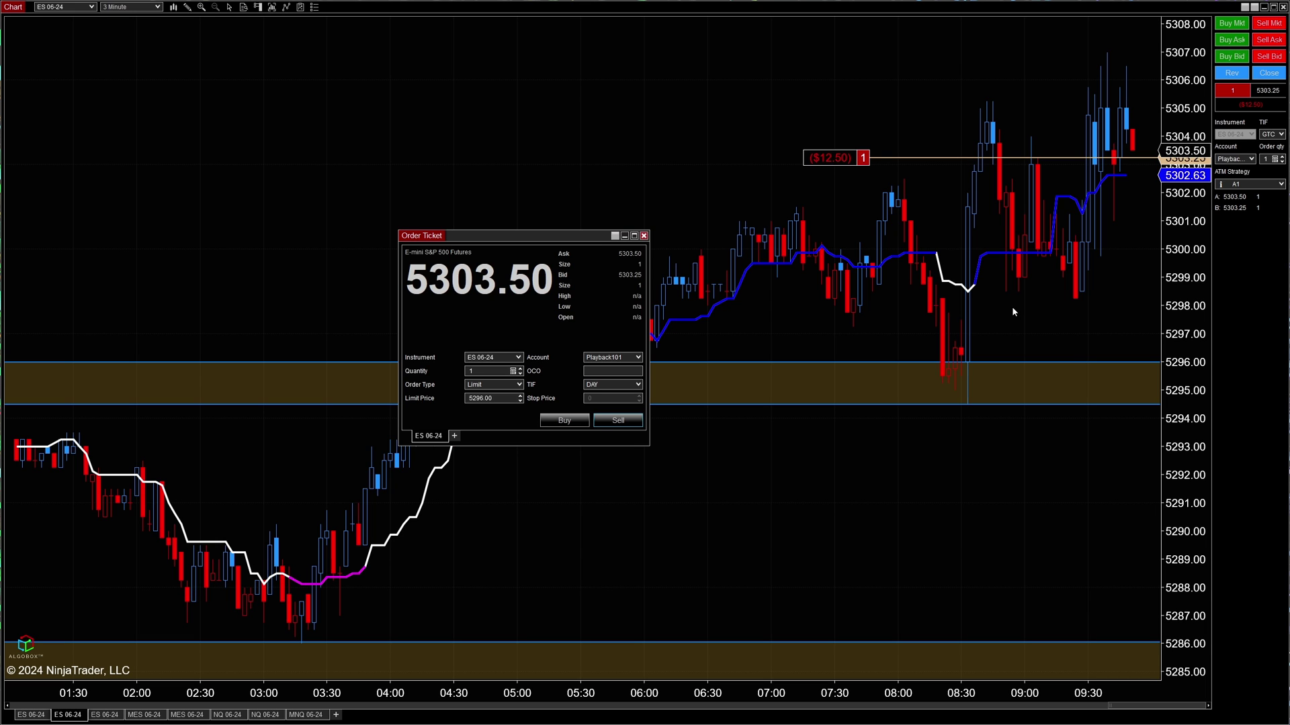
{"action": "left_click", "coordinate": [624, 420]}
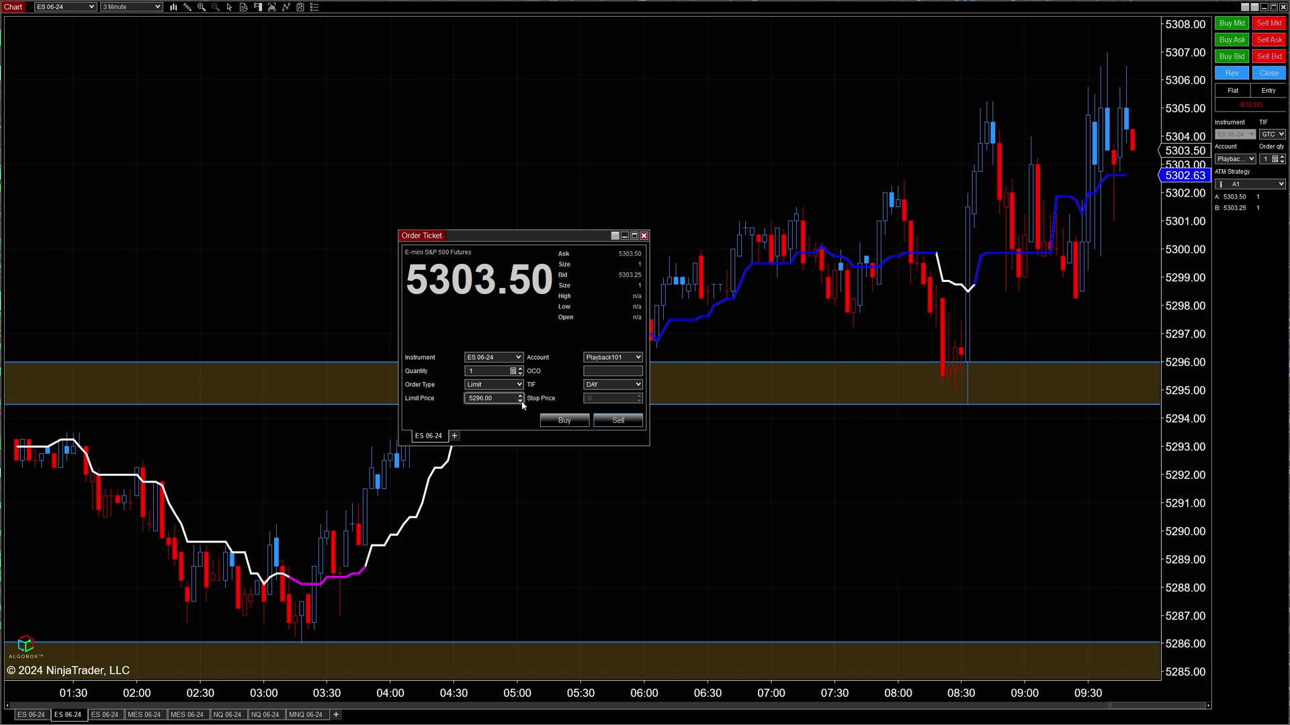
{"action": "left_click", "coordinate": [565, 421]}
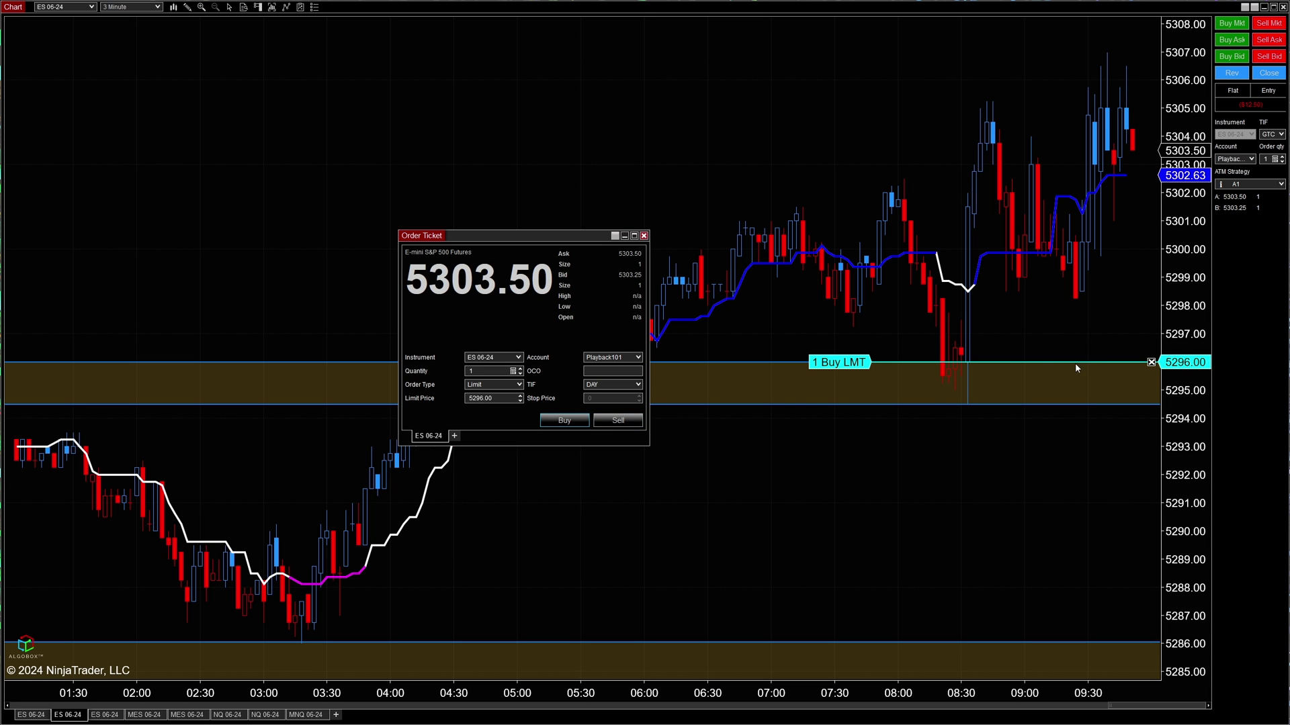
{"action": "left_click", "coordinate": [644, 236]}
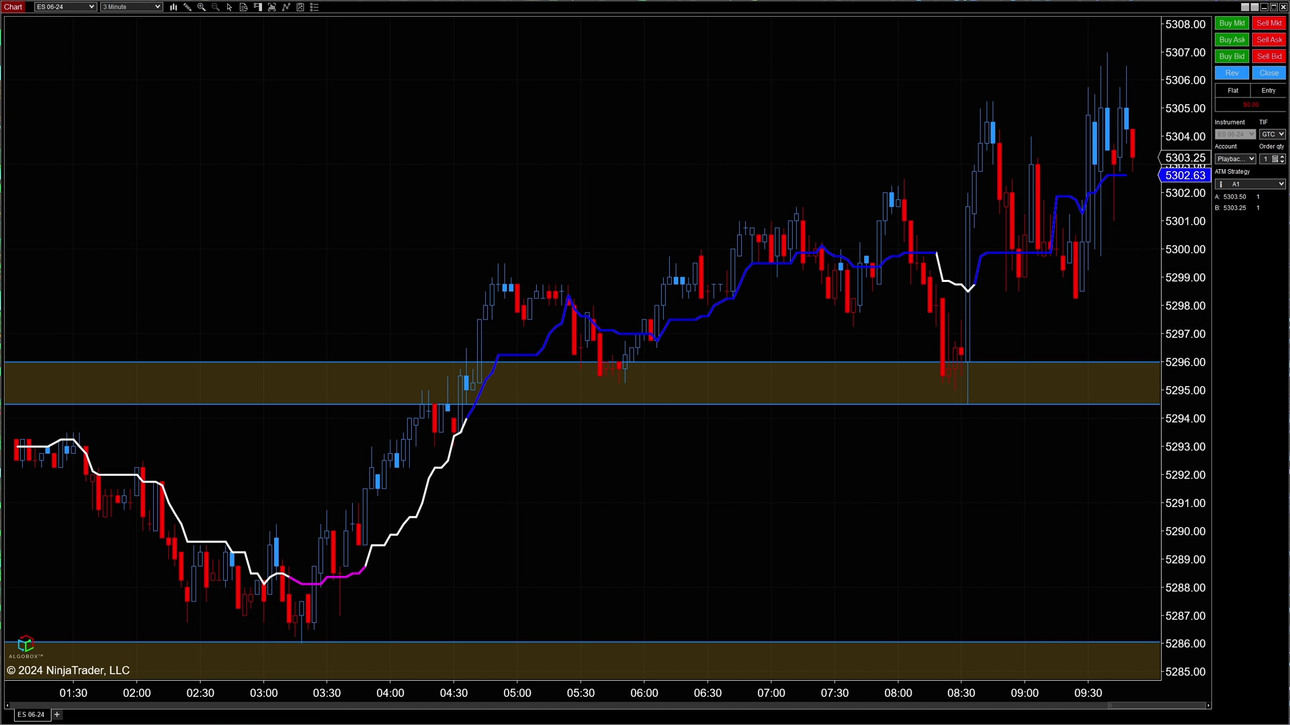
- Open a new SuperDOM window for ES 06-24, position it, and stretch it taller
{"action": "left_click_drag", "start_coordinate": [690, 0], "coordinate": [623, 203]}
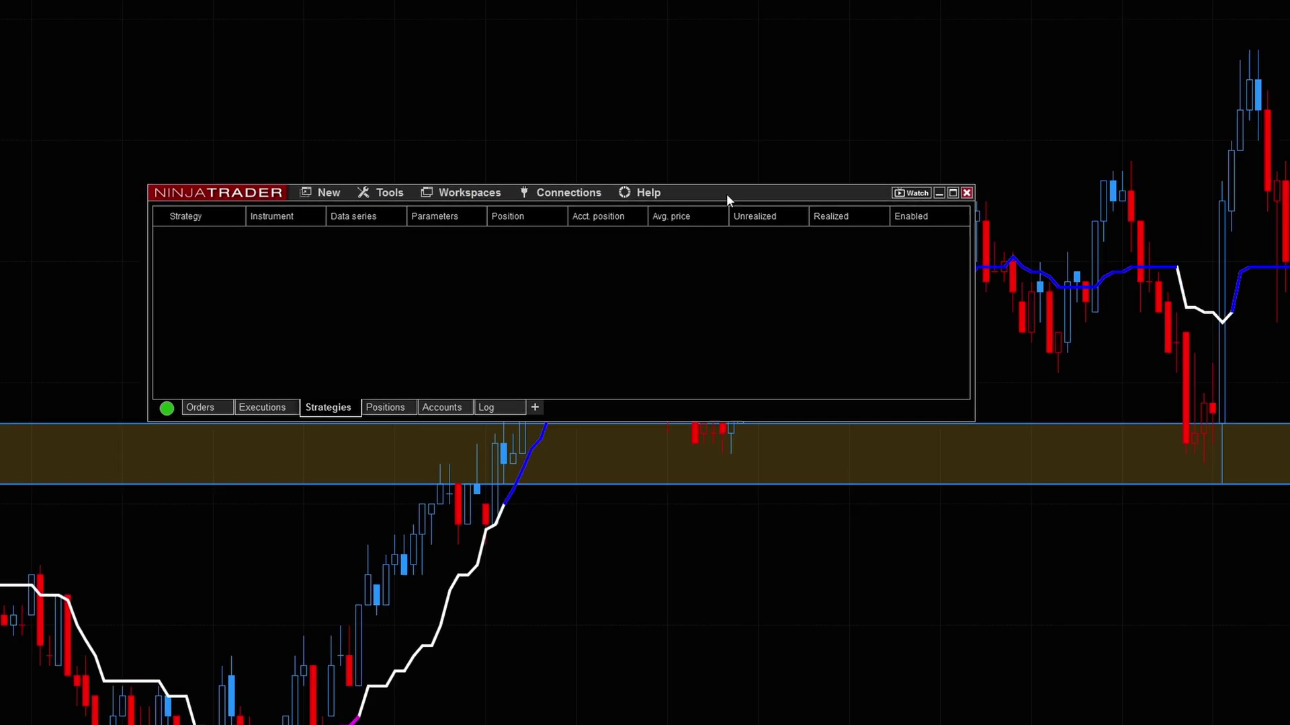
{"action": "left_click", "coordinate": [309, 183]}
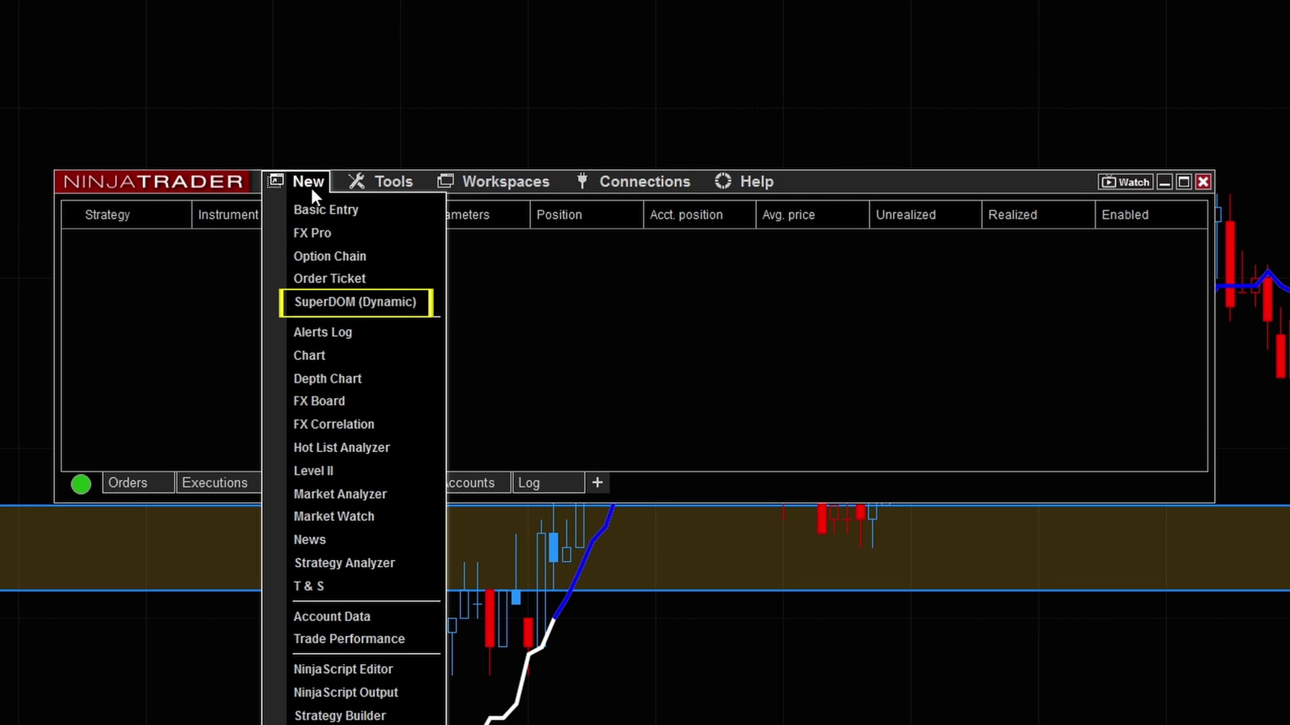
{"action": "left_click", "coordinate": [330, 305]}
{"action": "left_click_drag", "start_coordinate": [398, 213], "coordinate": [366, 284]}
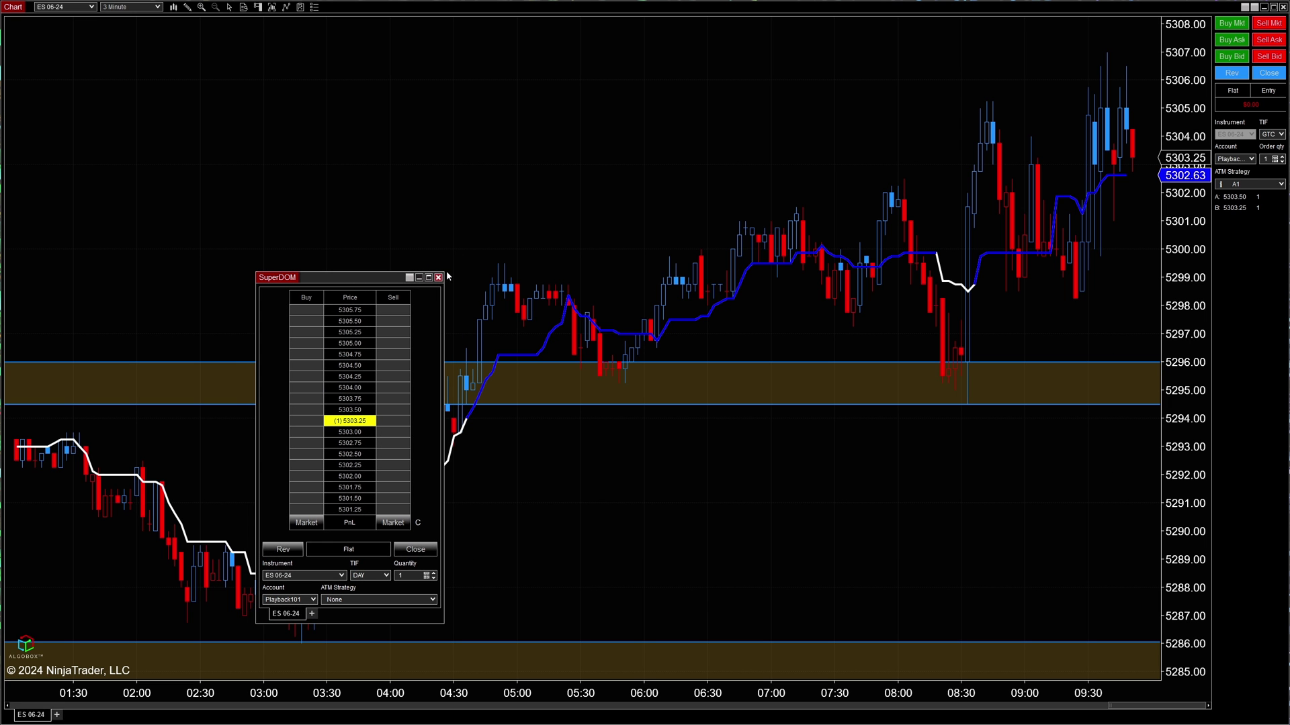
{"action": "left_click_drag", "start_coordinate": [445, 274], "coordinate": [632, 35]}
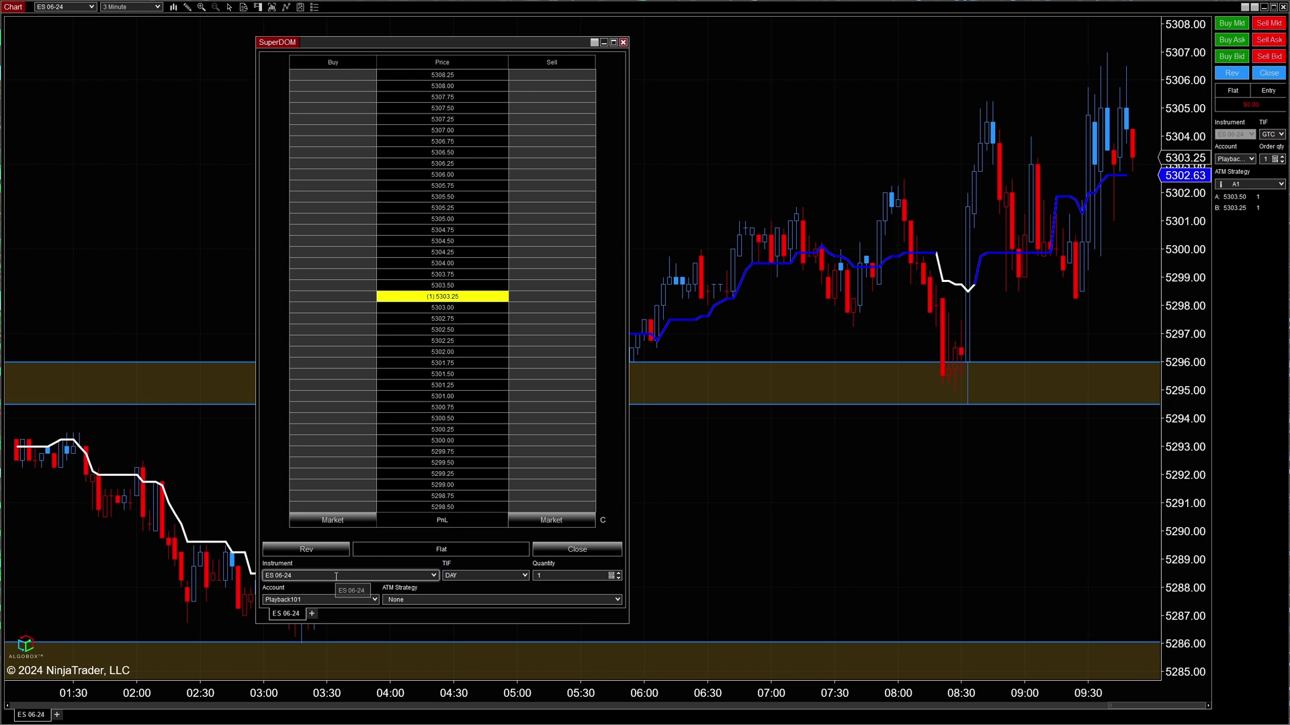
- Scroll the SuperDOM ladder to 5296.00, place a 1-lot buy limit there, and move the SuperDOM left
{"action": "scroll", "coordinate": [462, 279], "scroll_direction": "down", "scroll_amount": 10}
{"action": "scroll", "coordinate": [464, 423], "scroll_direction": "down", "scroll_amount": 14}
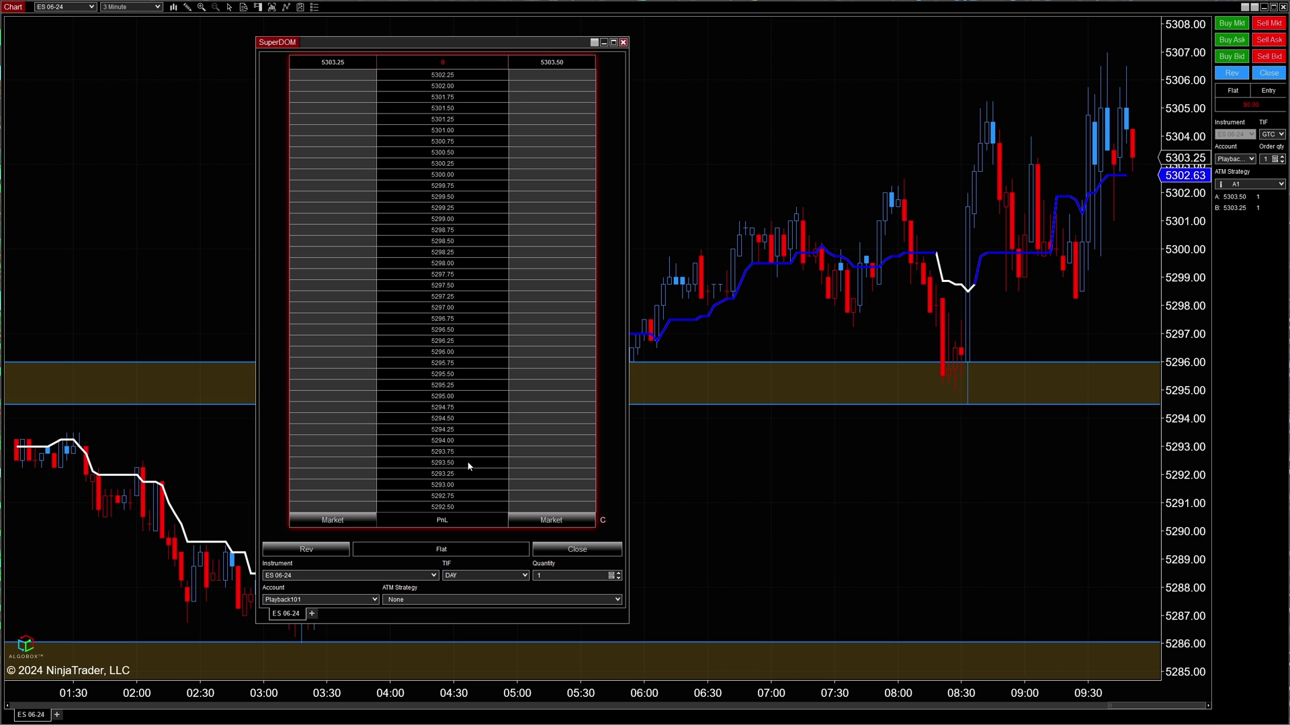
{"action": "scroll", "coordinate": [489, 231], "scroll_direction": "down", "scroll_amount": 13}
{"action": "left_click", "coordinate": [338, 208]}
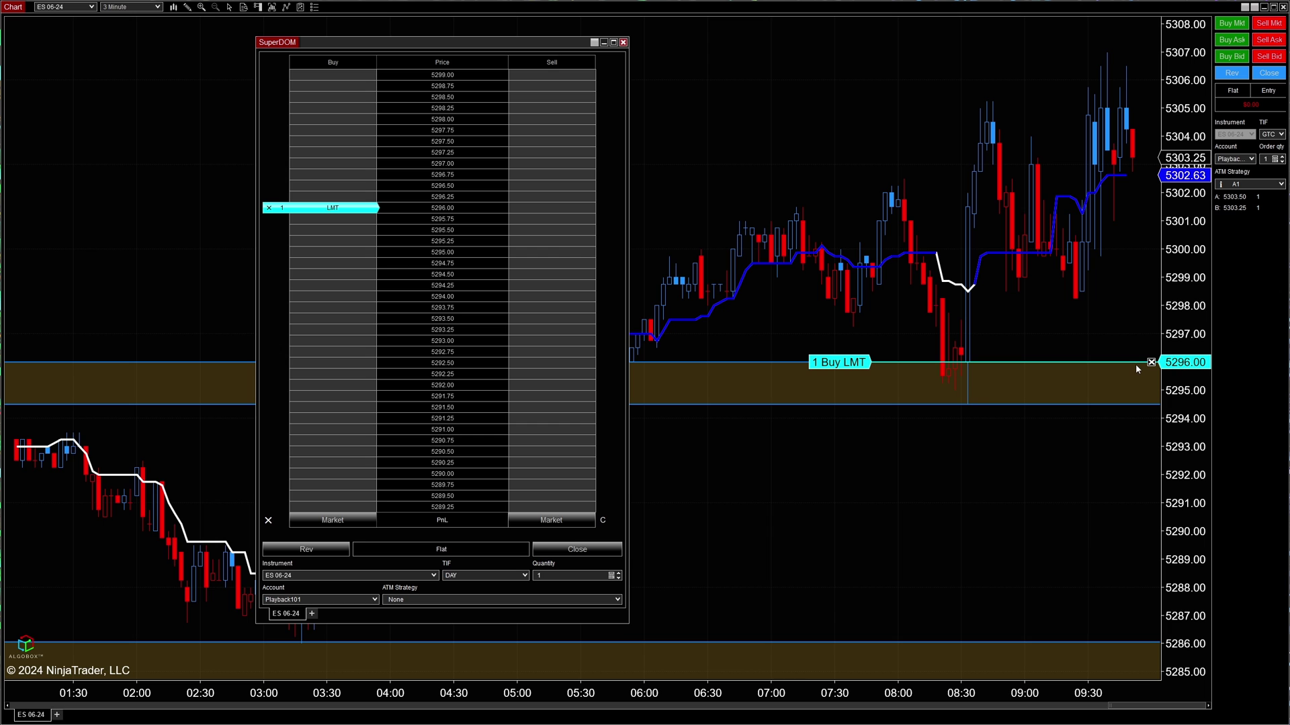
{"action": "left_click_drag", "start_coordinate": [550, 49], "coordinate": [345, 47]}
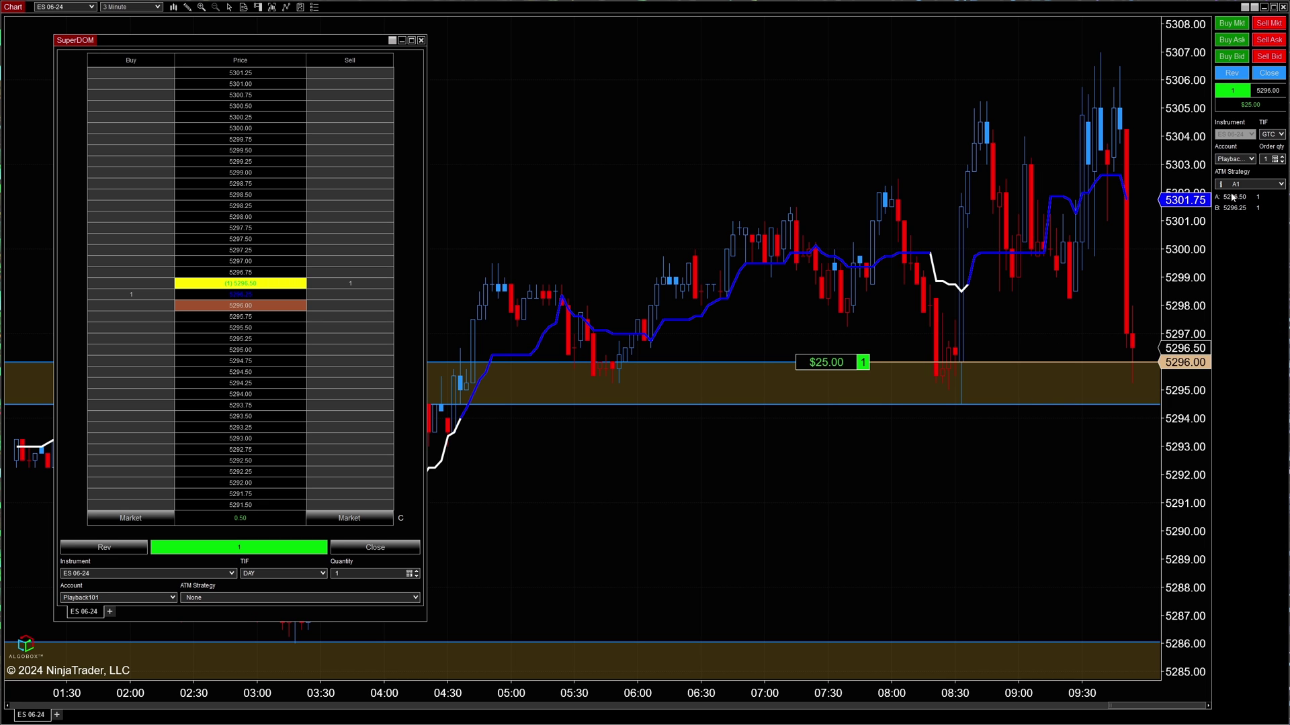
- Close the long position from Chart Trader and place a 1-lot SuperDOM sell limit at 5298.50
{"action": "left_click", "coordinate": [1269, 75]}
{"action": "left_click", "coordinate": [1269, 76]}
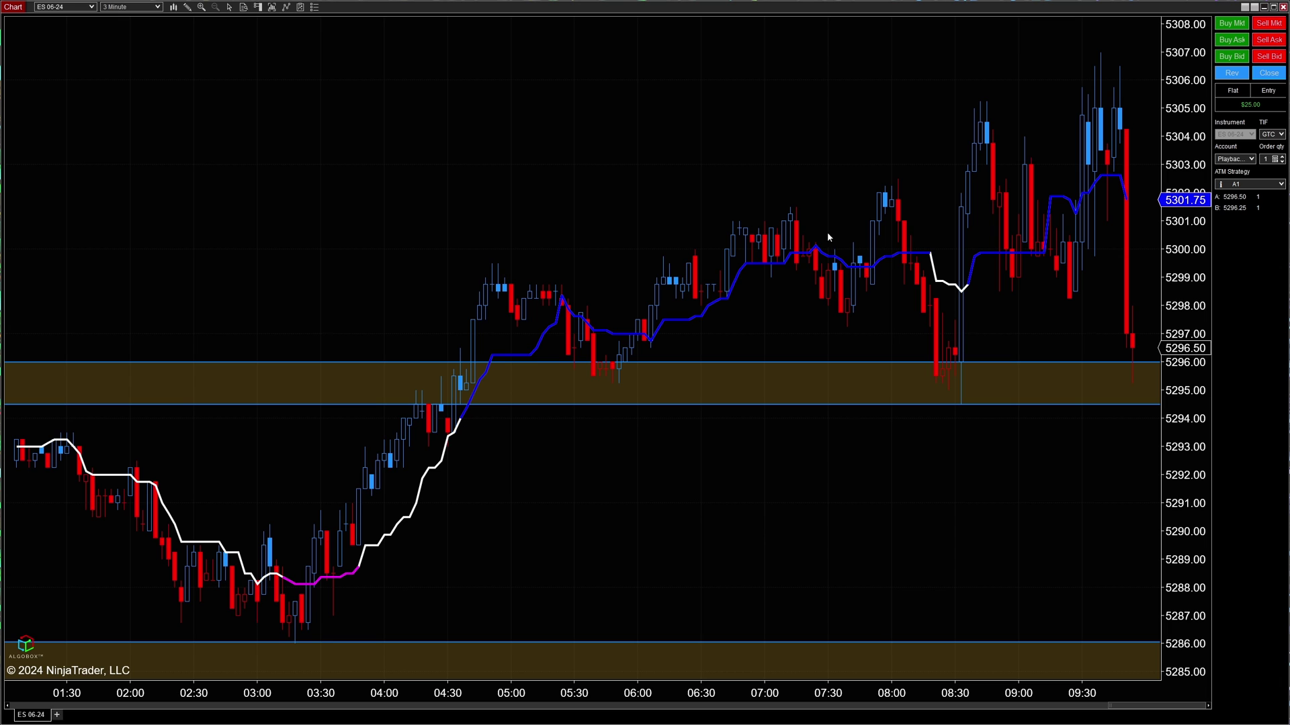
{"action": "key", "text": "alt+Tab"}
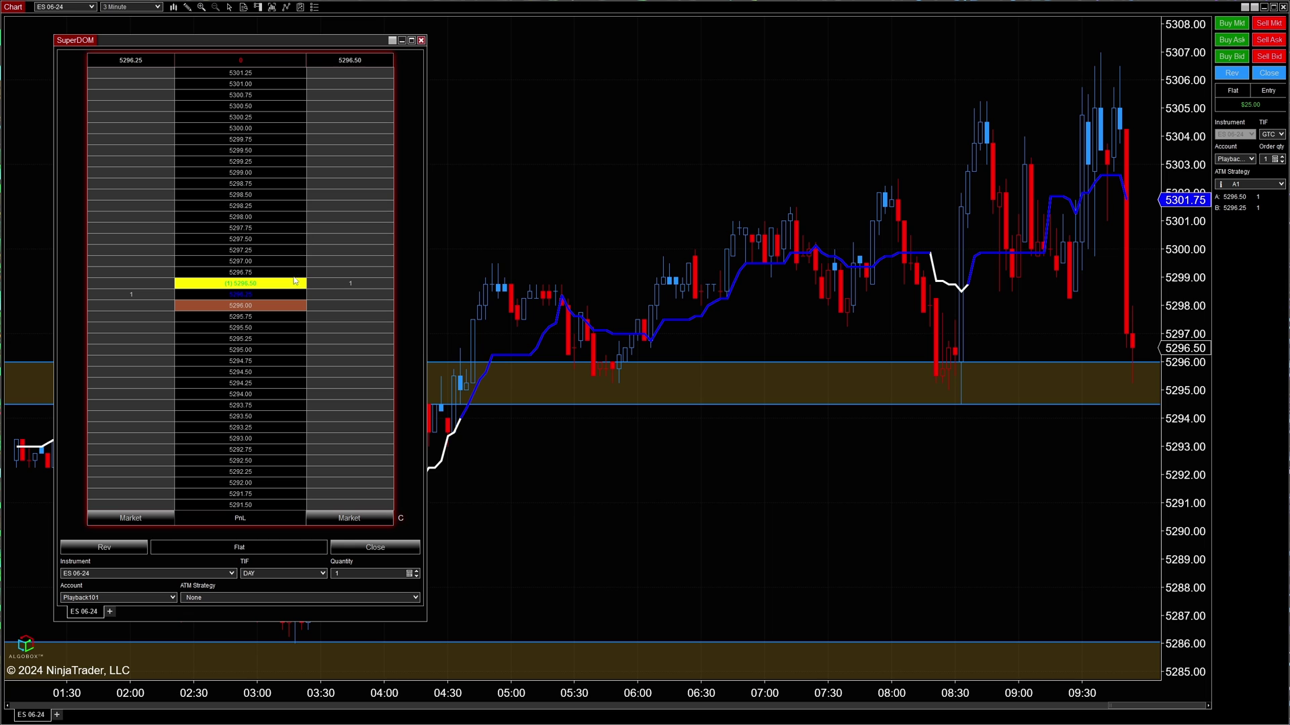
{"action": "left_click", "coordinate": [337, 200]}
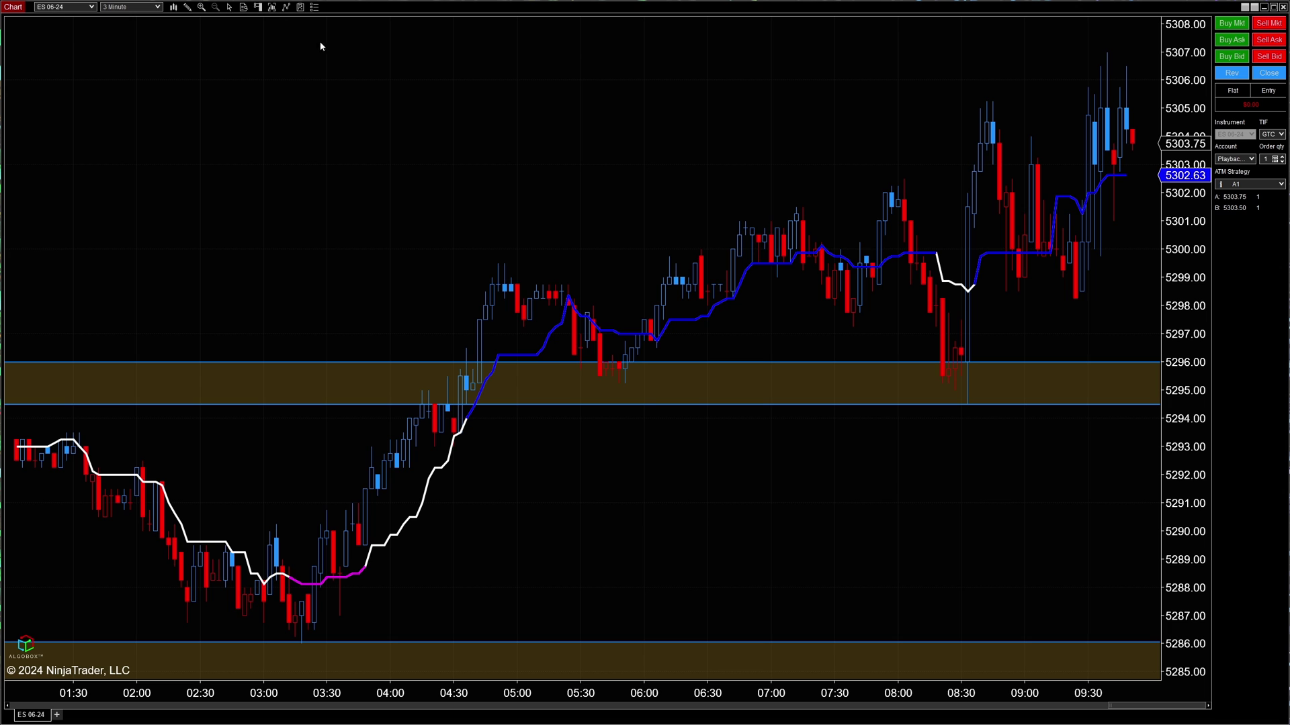
{"action": "left_click", "coordinate": [260, 7]}
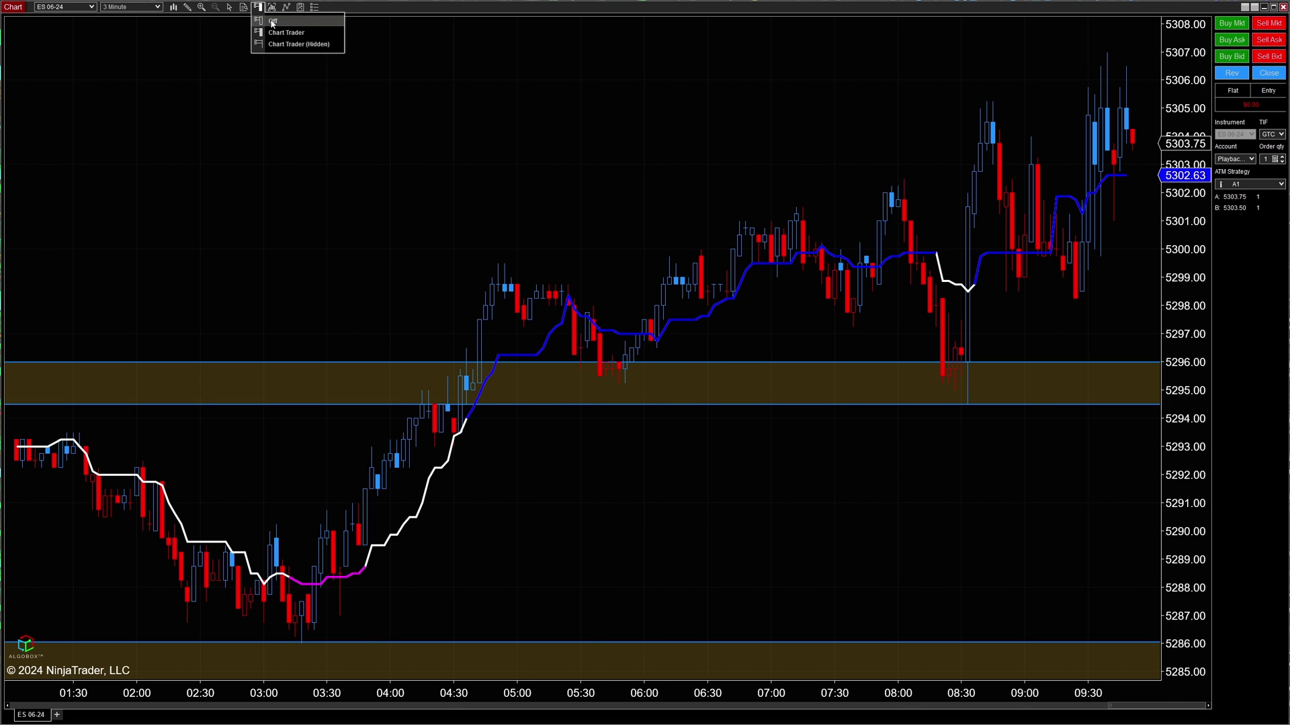
{"action": "left_click", "coordinate": [288, 32]}
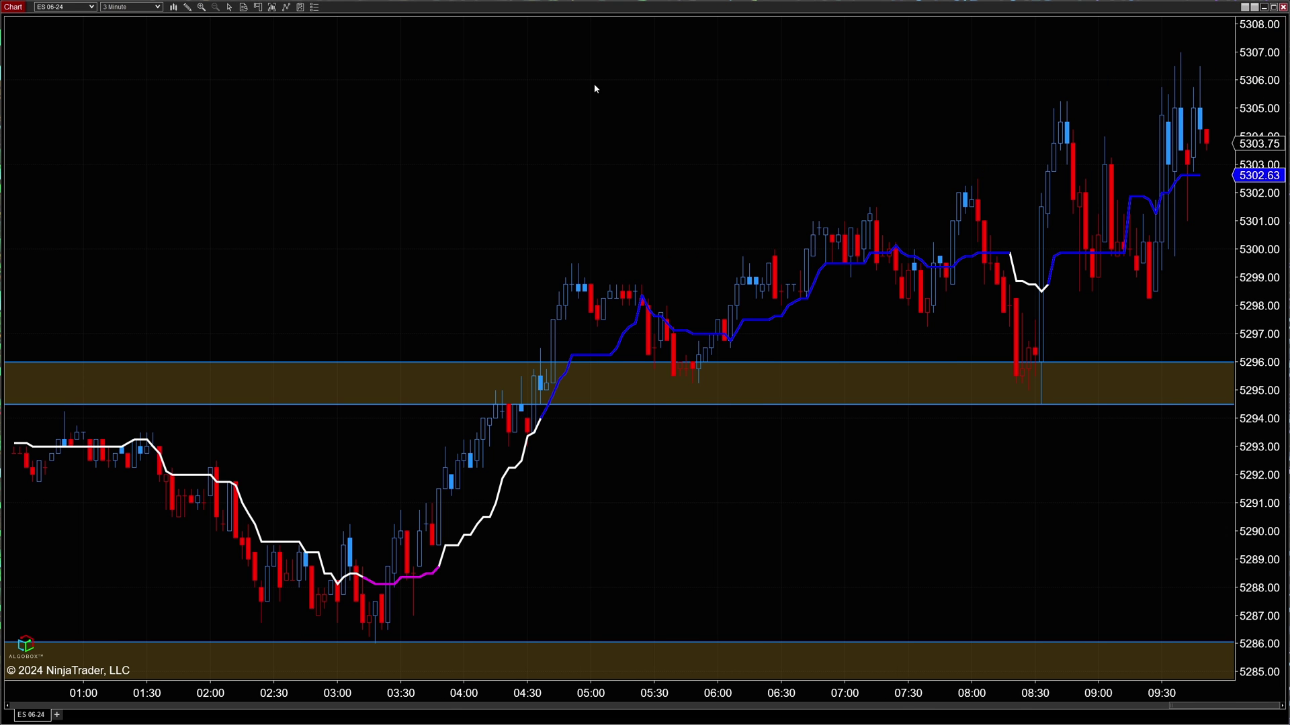
{"action": "left_click", "coordinate": [260, 11]}
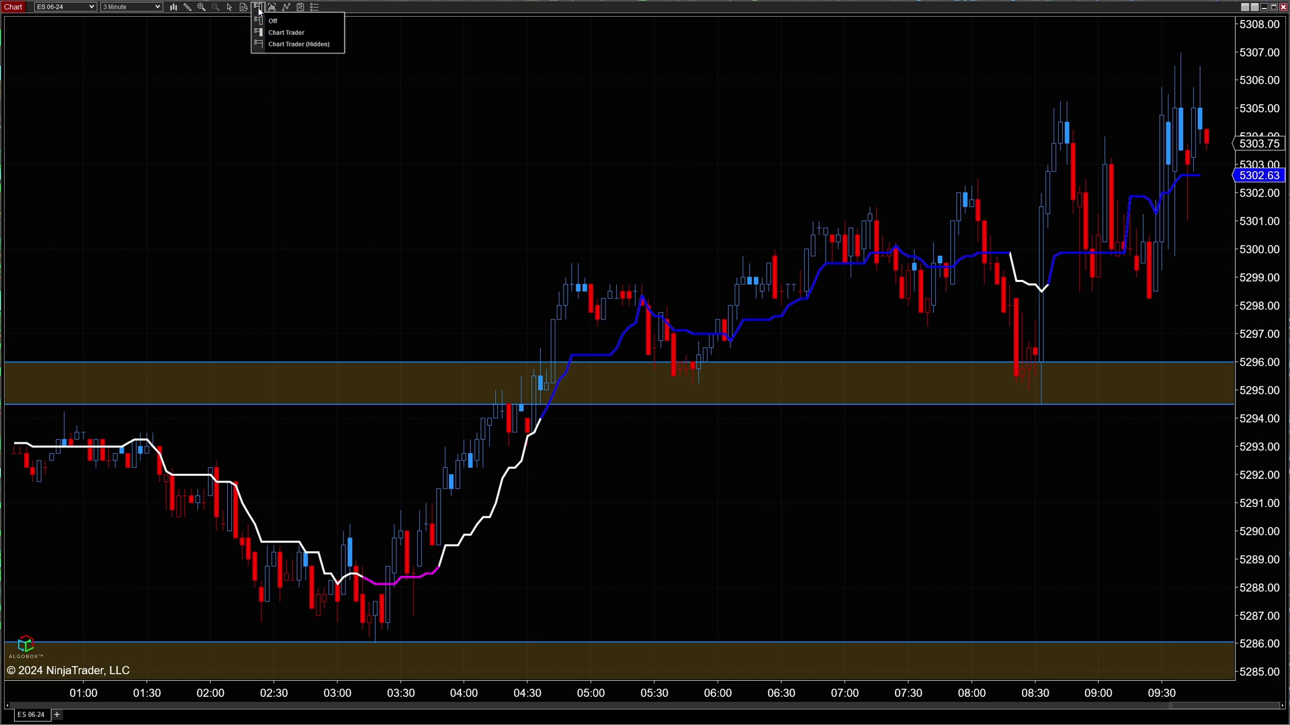
{"action": "left_click", "coordinate": [286, 33]}
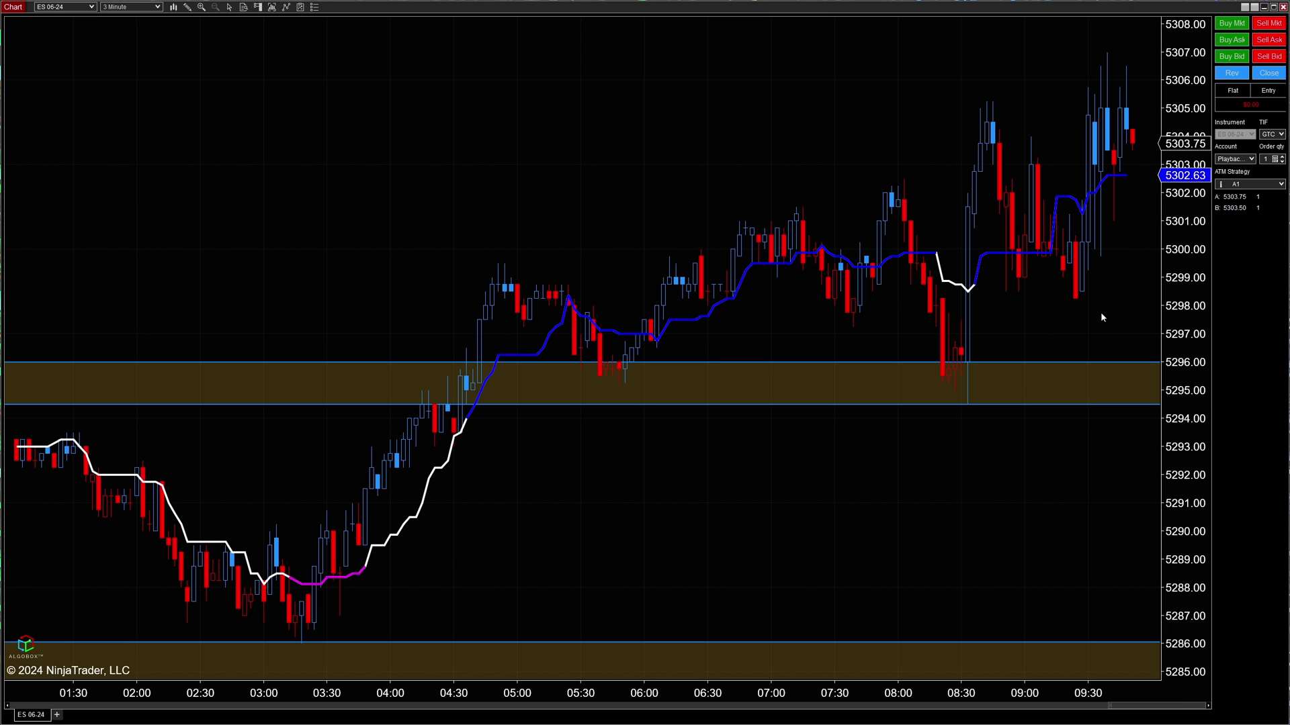
- Place a 1-contract Buy Limit at 5296.00 from the chart's right-click menu, then cancel it
{"action": "scroll", "coordinate": [1057, 325], "scroll_direction": "down", "scroll_amount": 4}
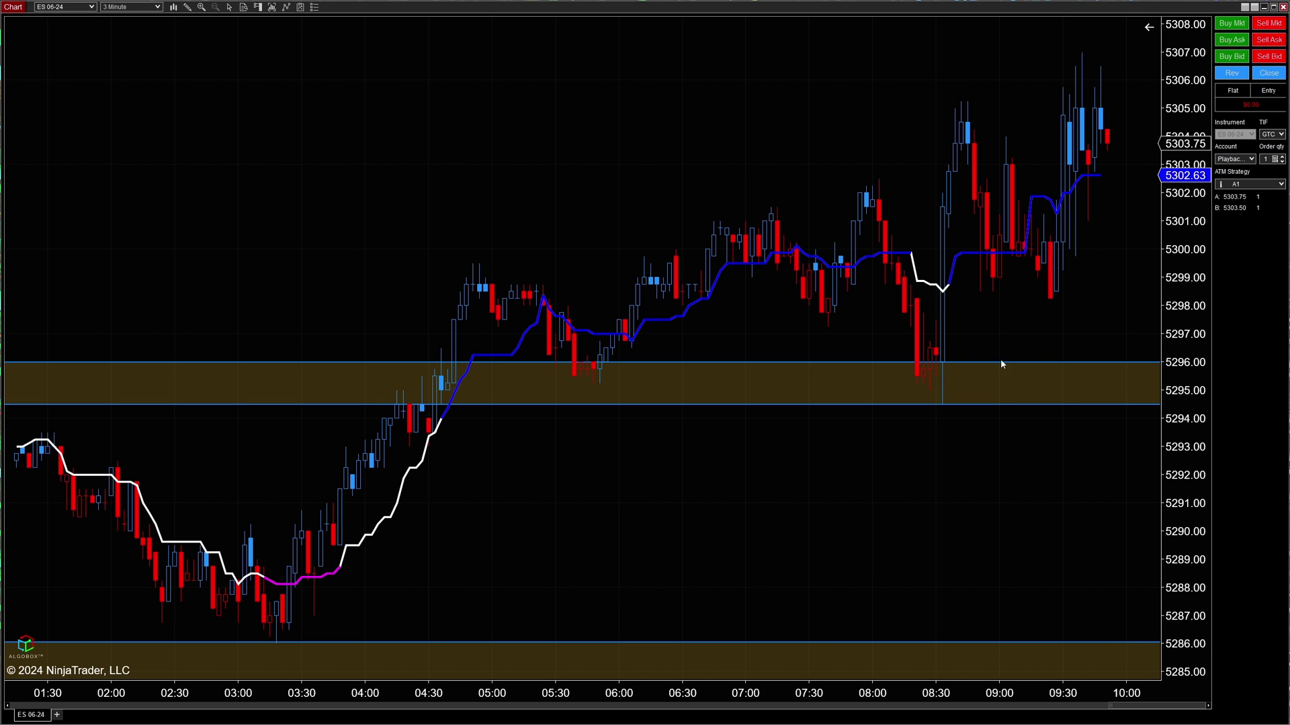
{"action": "right_click", "coordinate": [1039, 364]}
{"action": "left_click", "coordinate": [1071, 460]}
{"action": "left_click", "coordinate": [1151, 362]}
- Place a 1-contract Buy Limit at 5299.75 and drag it down to 5296.00
{"action": "right_click", "coordinate": [1093, 261]}
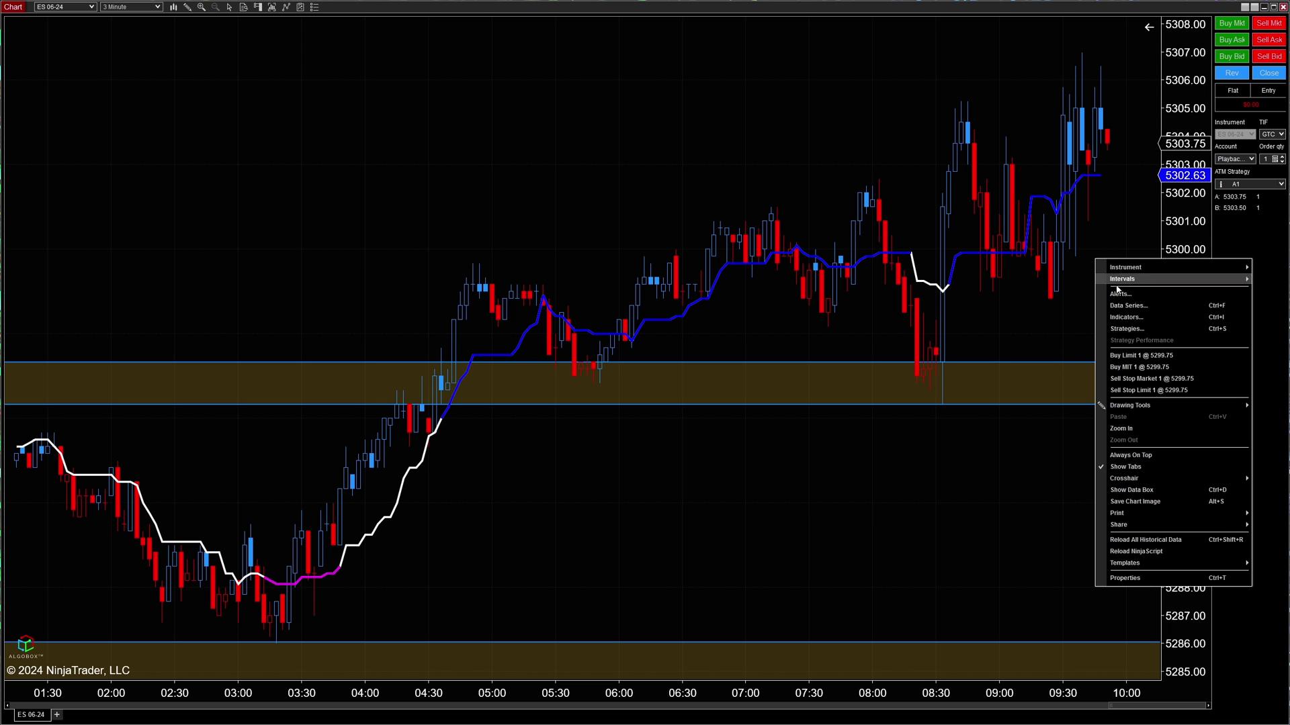
{"action": "left_click", "coordinate": [1118, 355]}
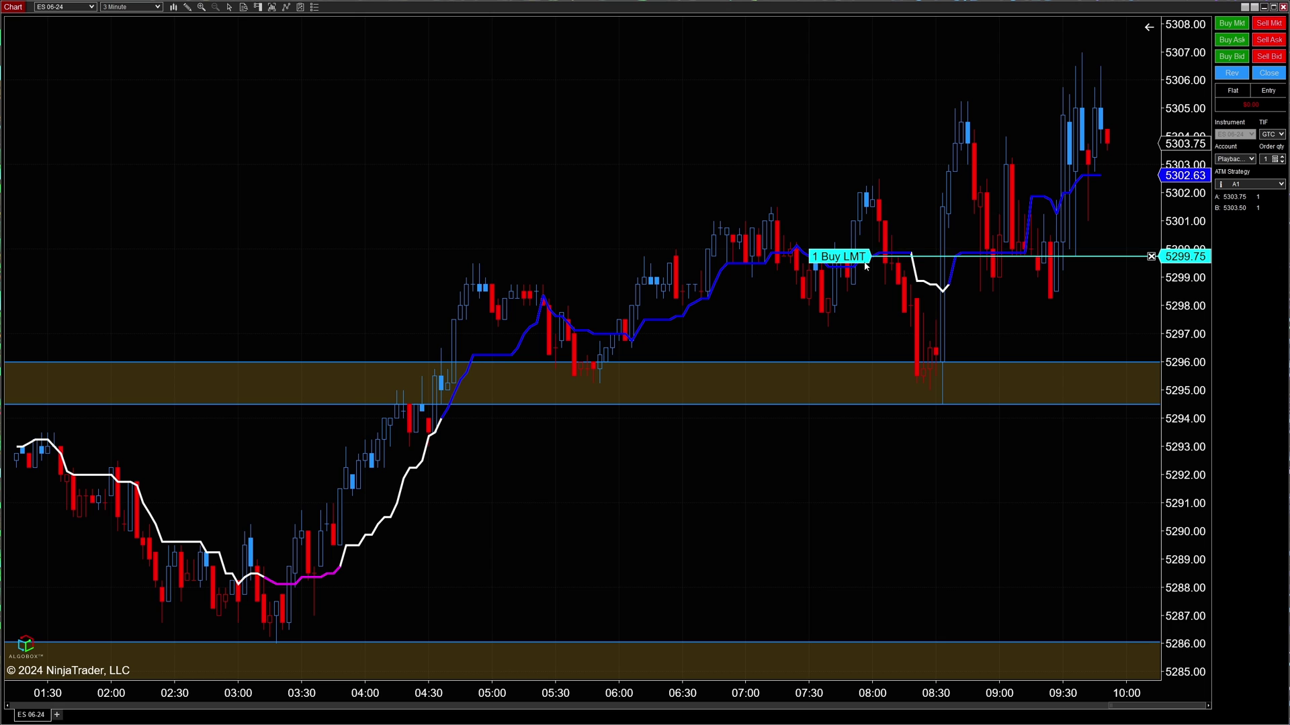
{"action": "left_click_drag", "start_coordinate": [851, 259], "coordinate": [885, 366]}
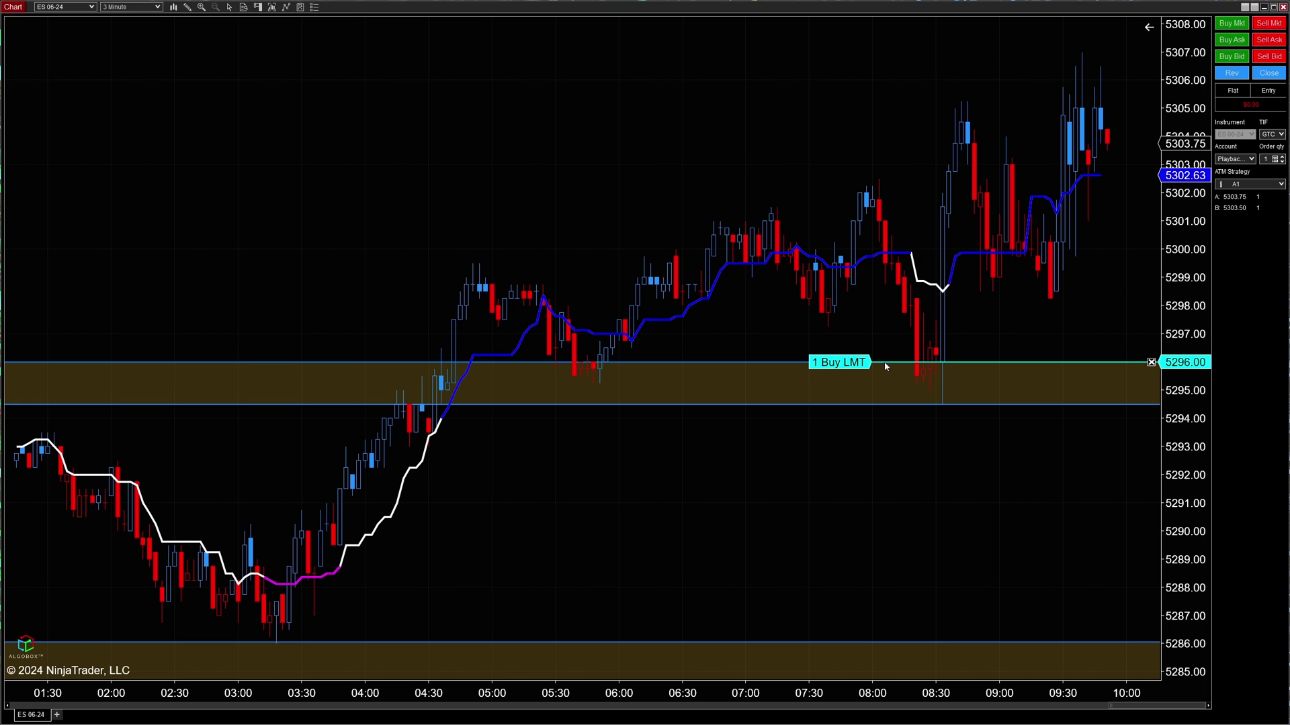